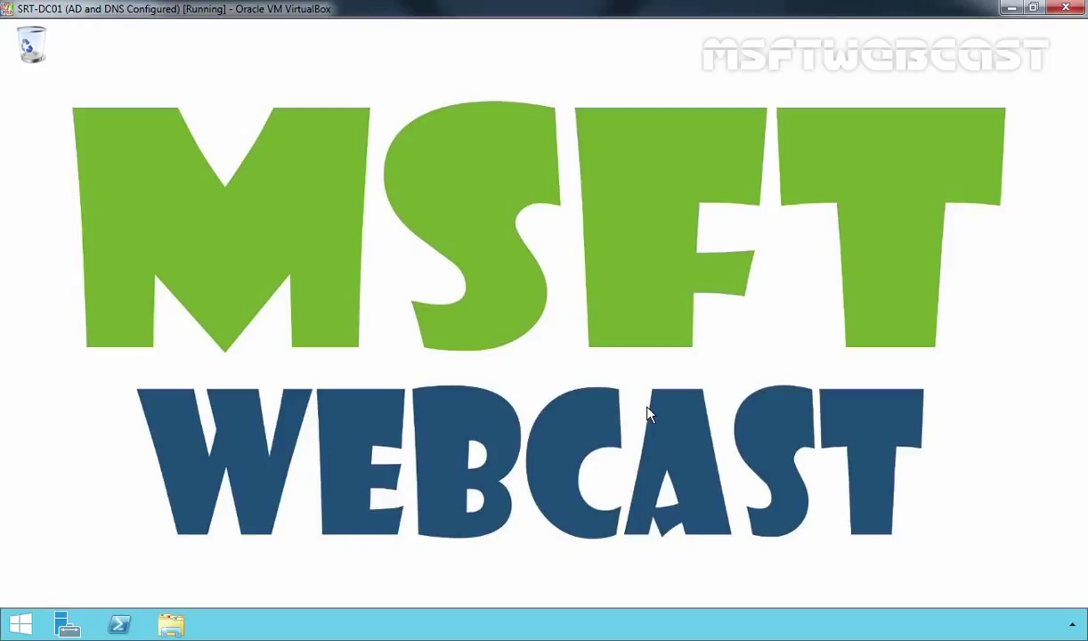
Step: Launch Disk Management from the Win+X menu and maximize its window to show the unallocated 200 GB disks
right_click(29, 618)
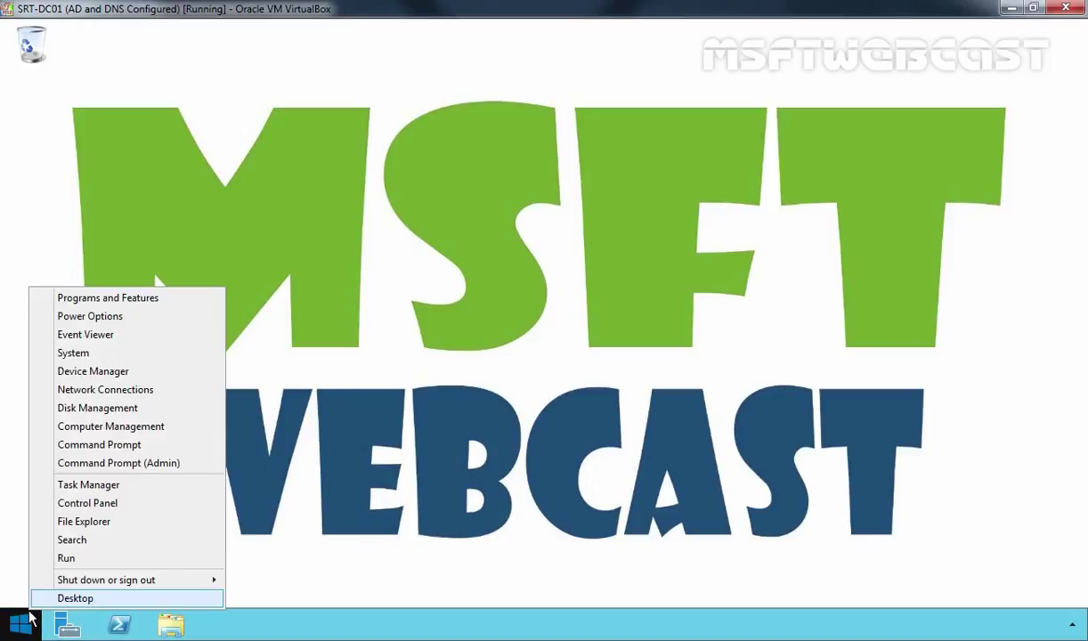
click(85, 408)
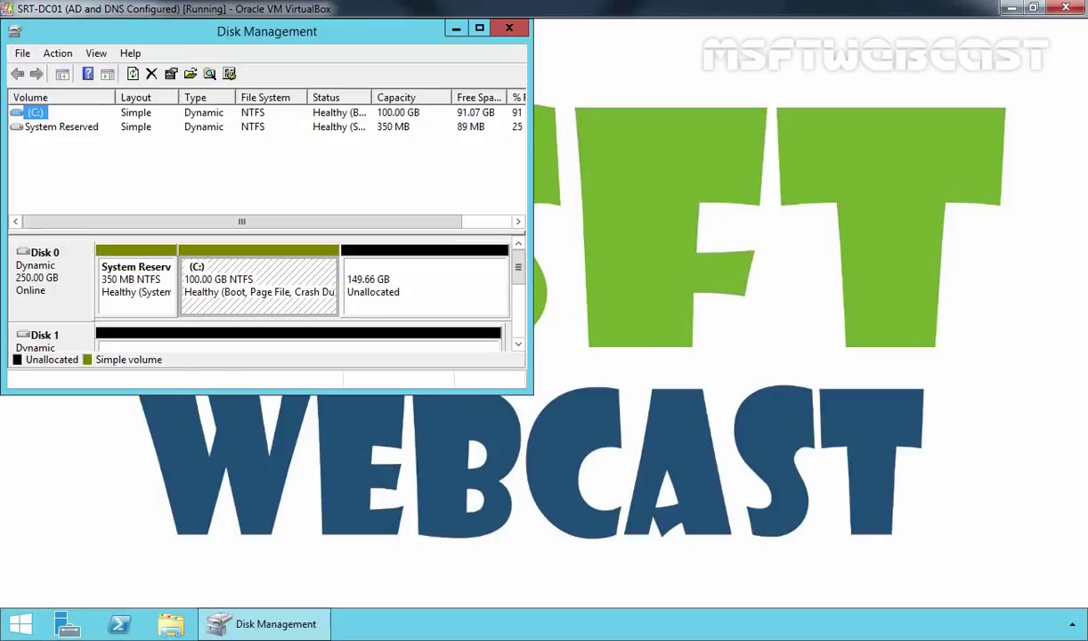
click(480, 29)
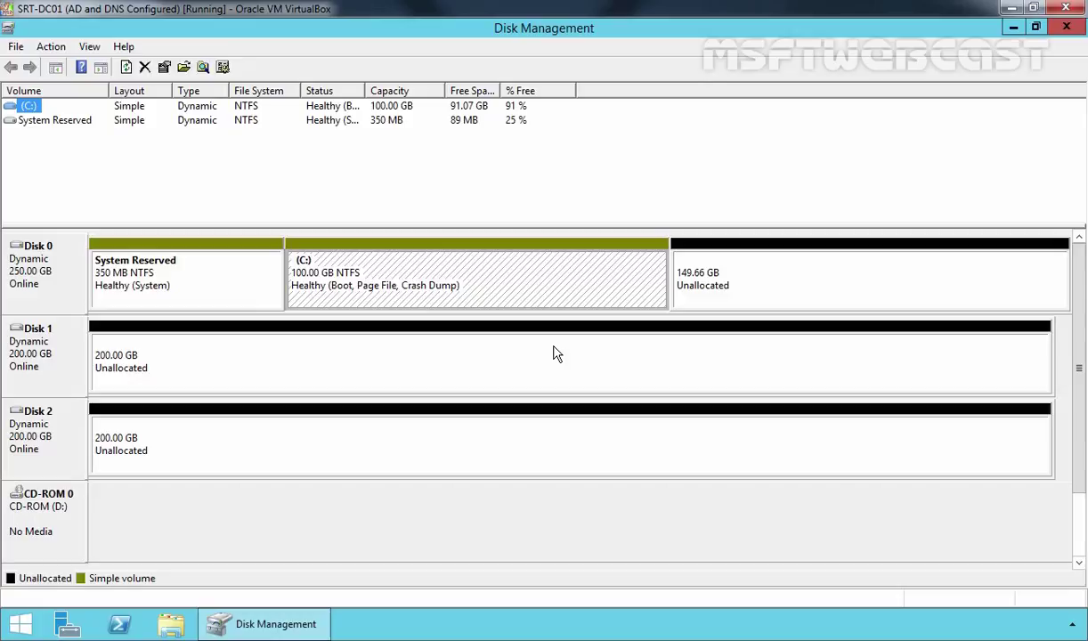
Step: Start a new striped volume on Disk 1 and add Disk 2, totalling 409594 MB
right_click(554, 350)
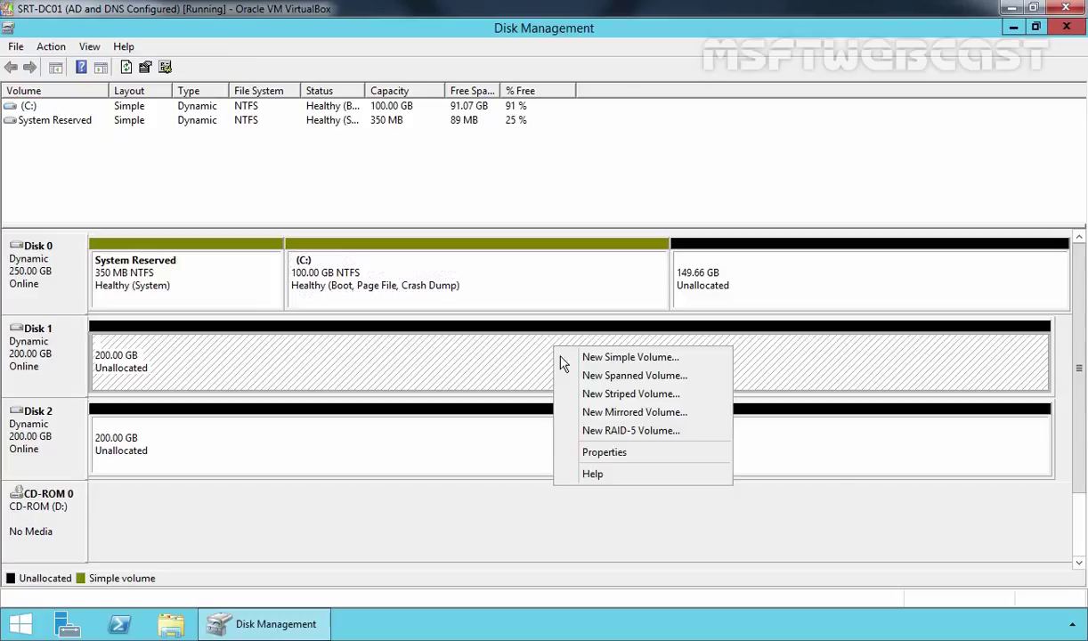
click(591, 397)
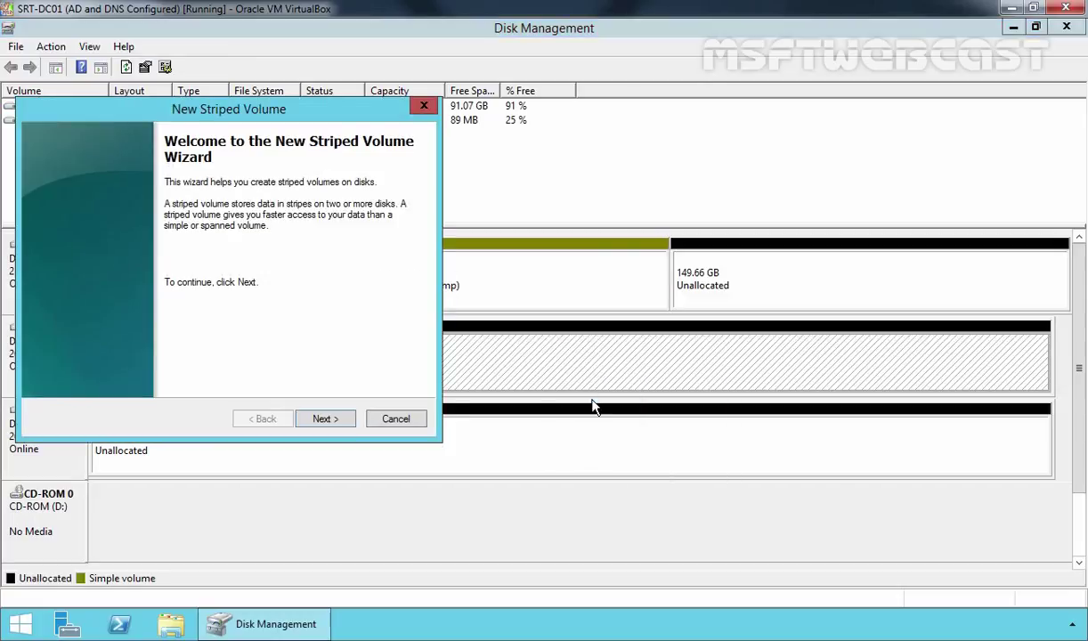
click(327, 420)
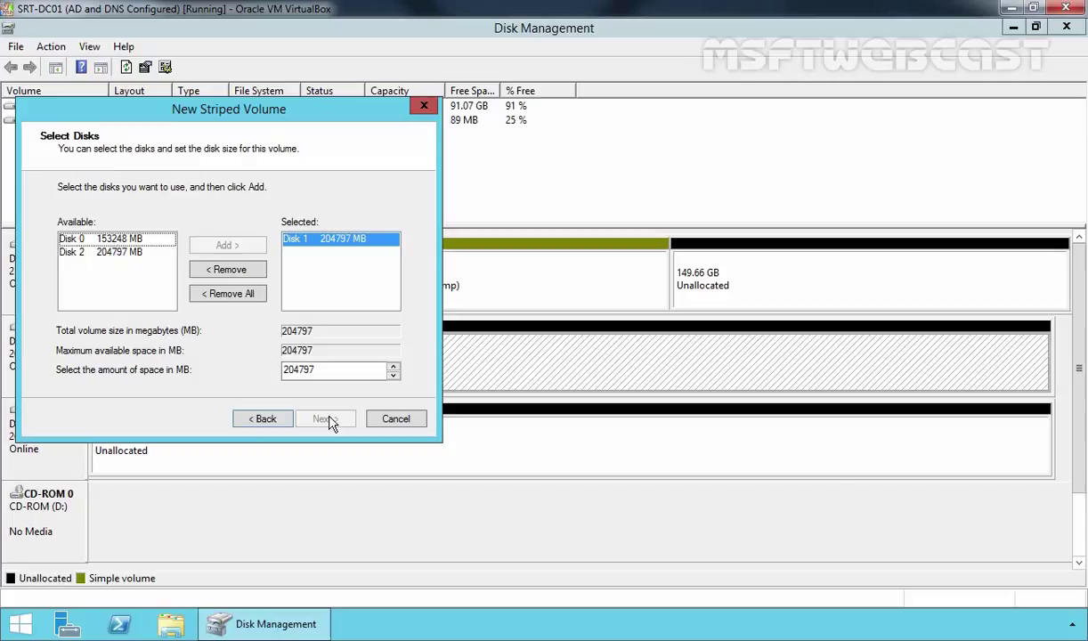
click(75, 254)
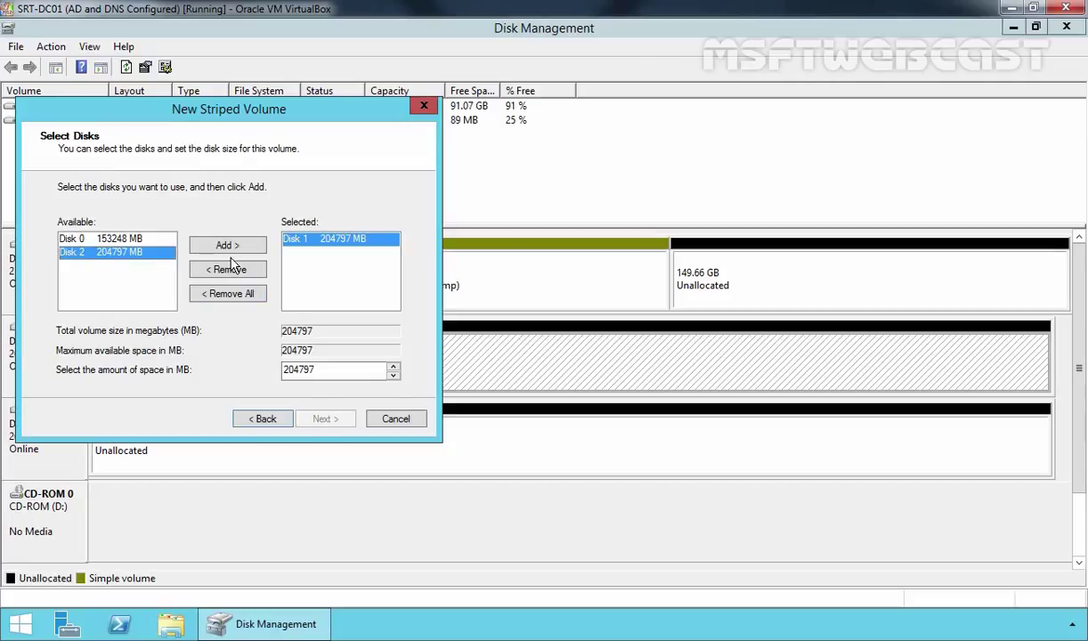
click(225, 249)
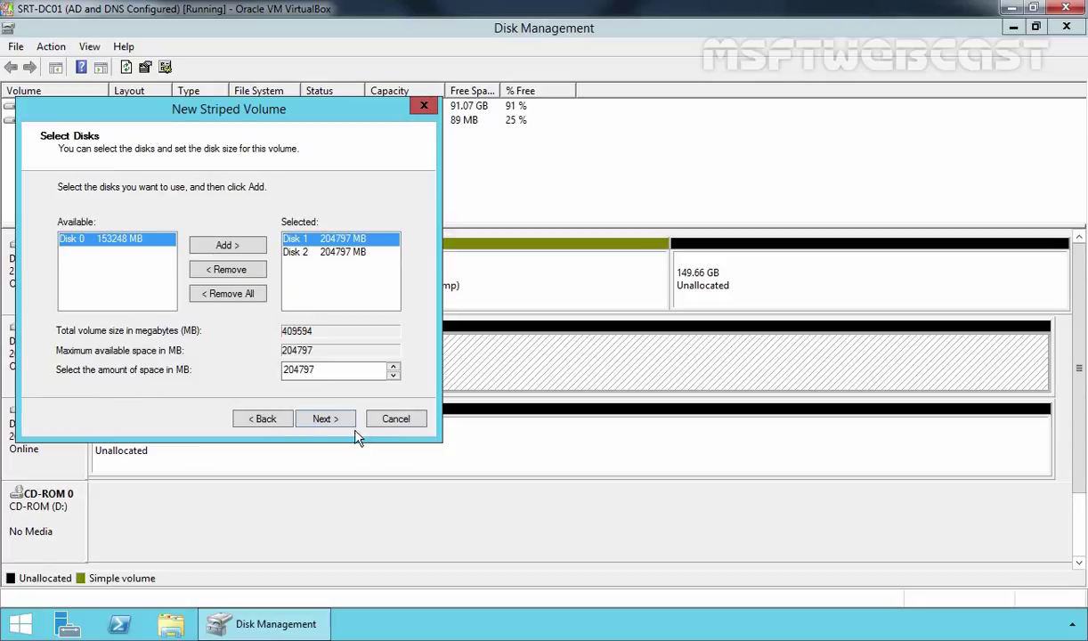
Step: Keep drive letter E for the striped volume and advance to the Format Volume page
click(322, 420)
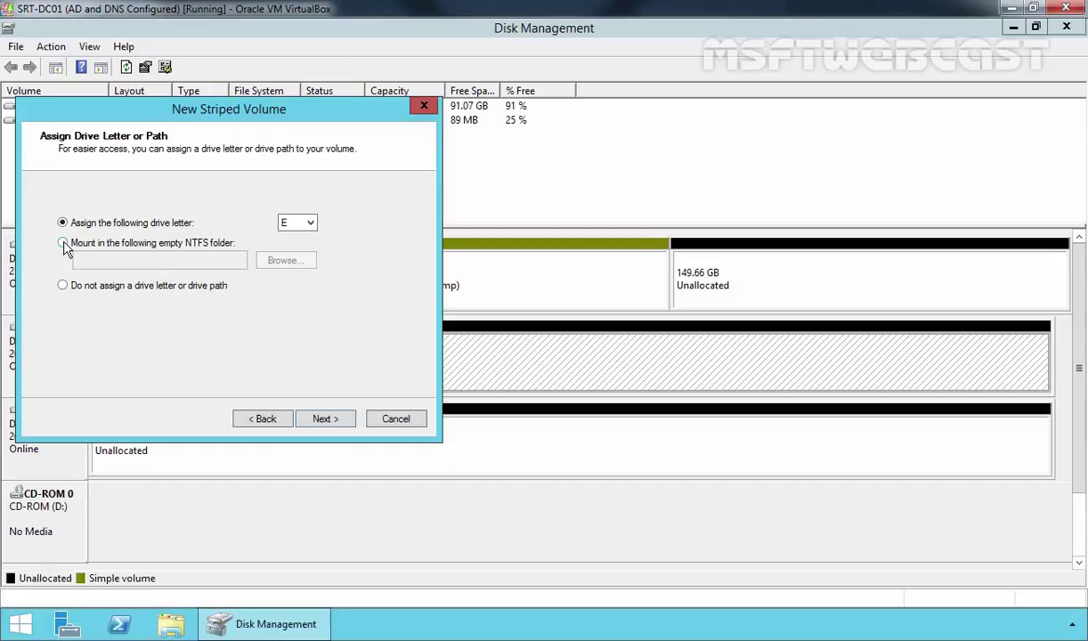
click(324, 419)
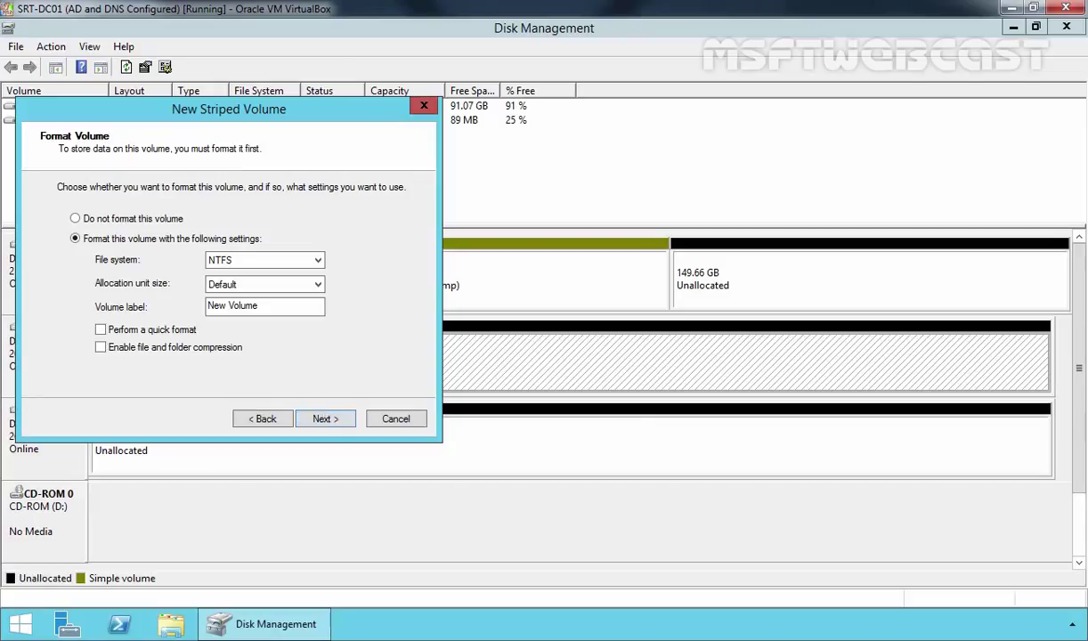
Step: Format with NTFS using quick format and review the wizard summary
click(224, 264)
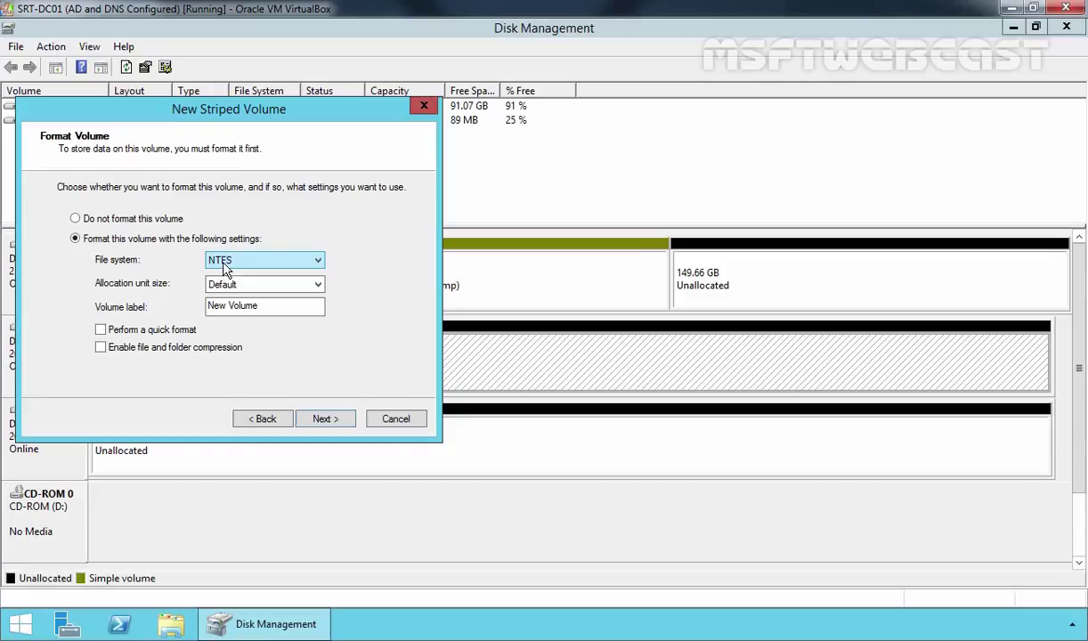
click(101, 330)
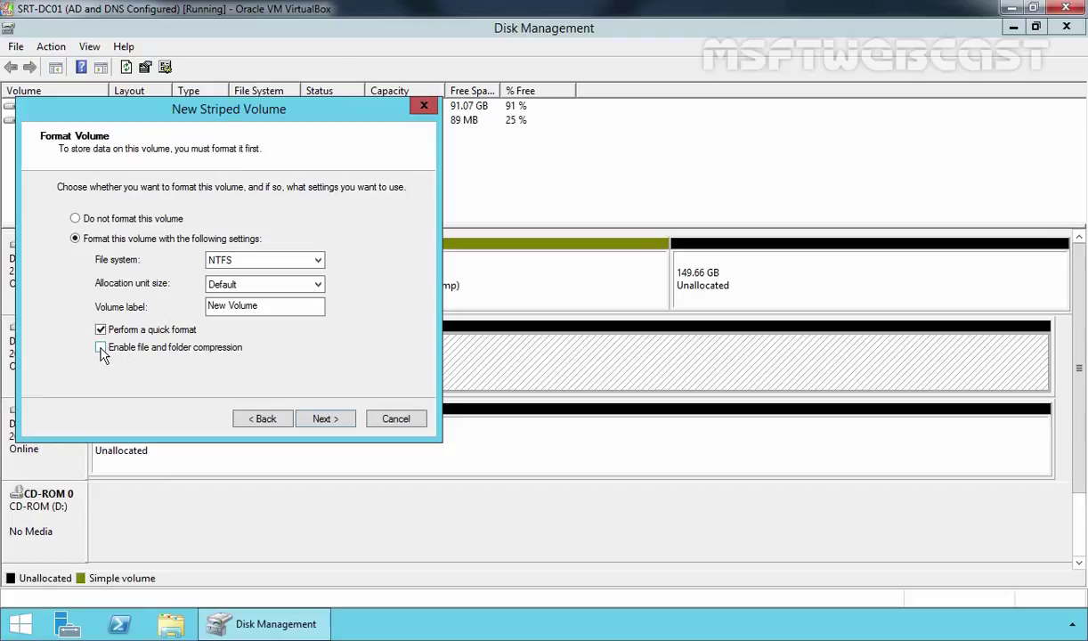
click(324, 421)
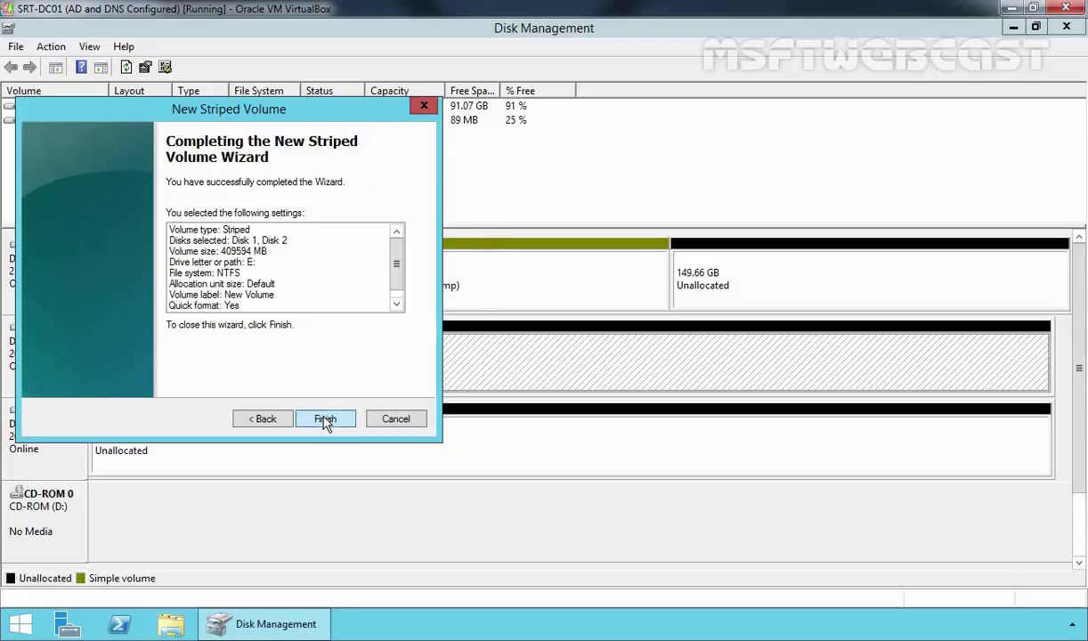
Step: Finish the wizard to create the 399.99 GB striped NTFS volume E: across Disks 1 and 2
click(325, 420)
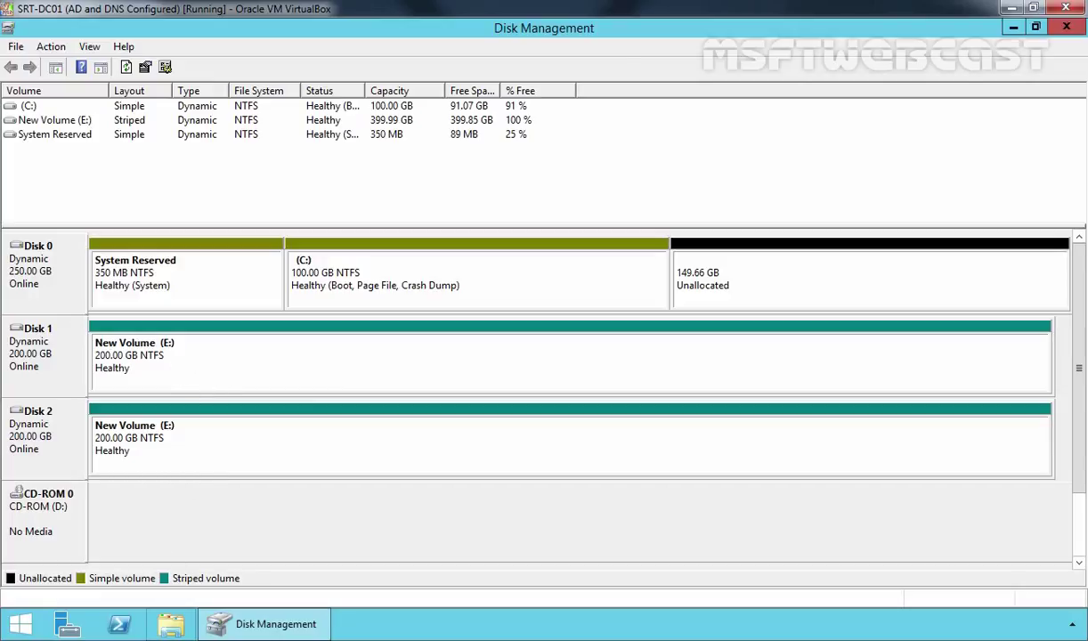
Step: Confirm in This PC that New Volume (E:) shows 399 GB free, then return to Disk Management
click(169, 624)
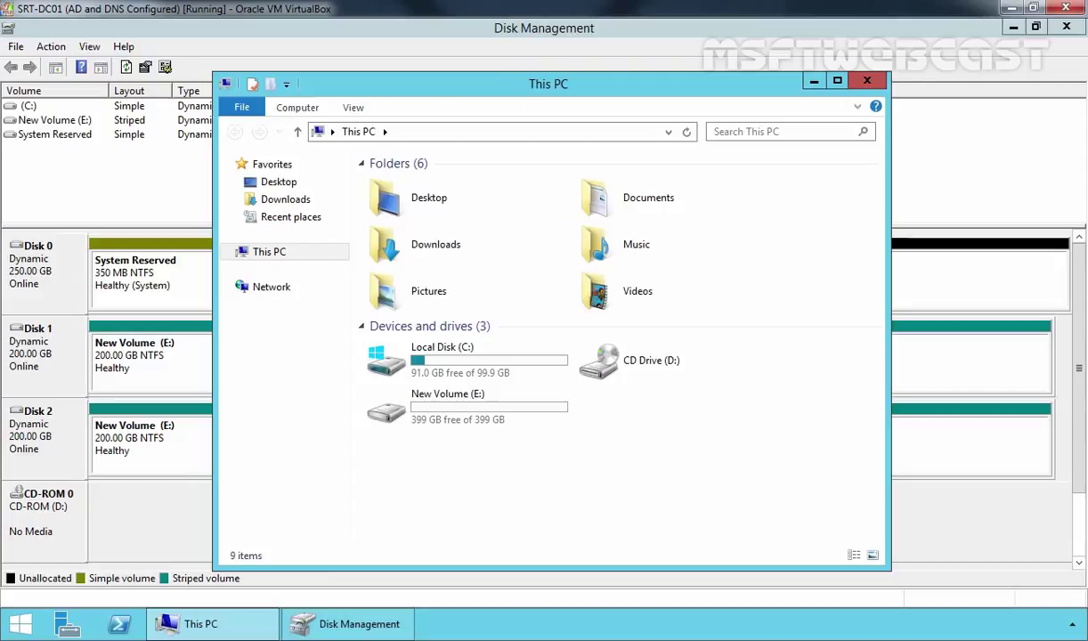
click(425, 399)
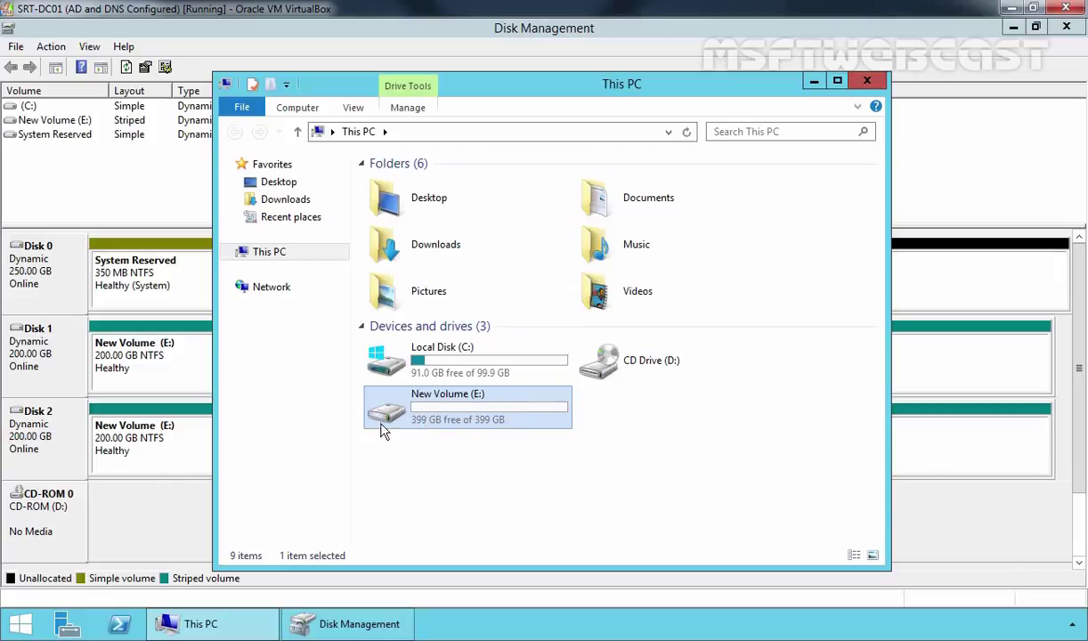
mouse_move(417, 429)
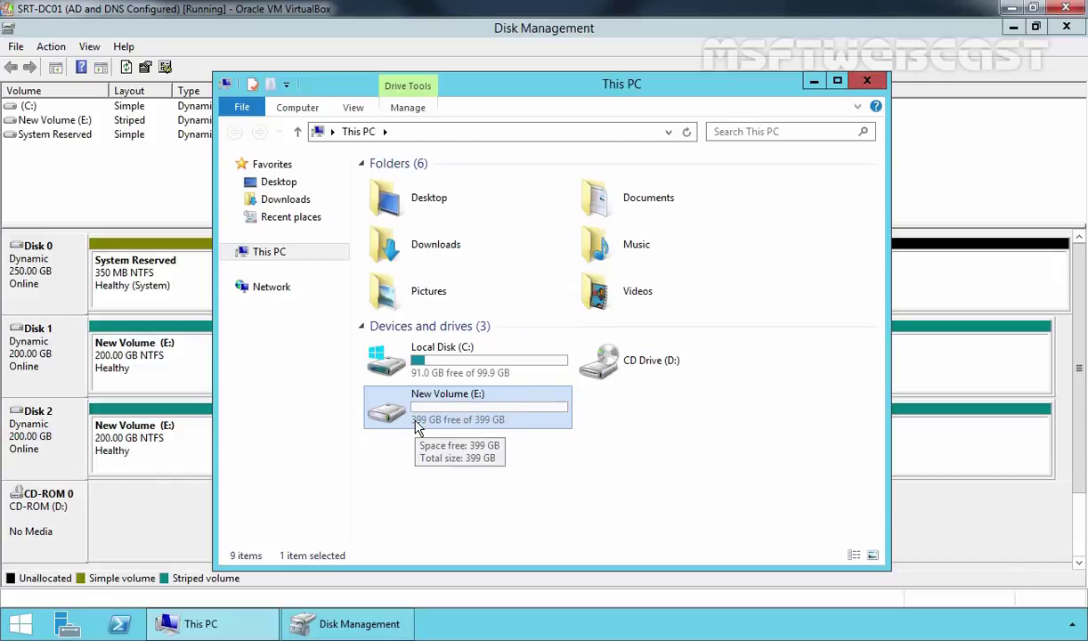
click(69, 356)
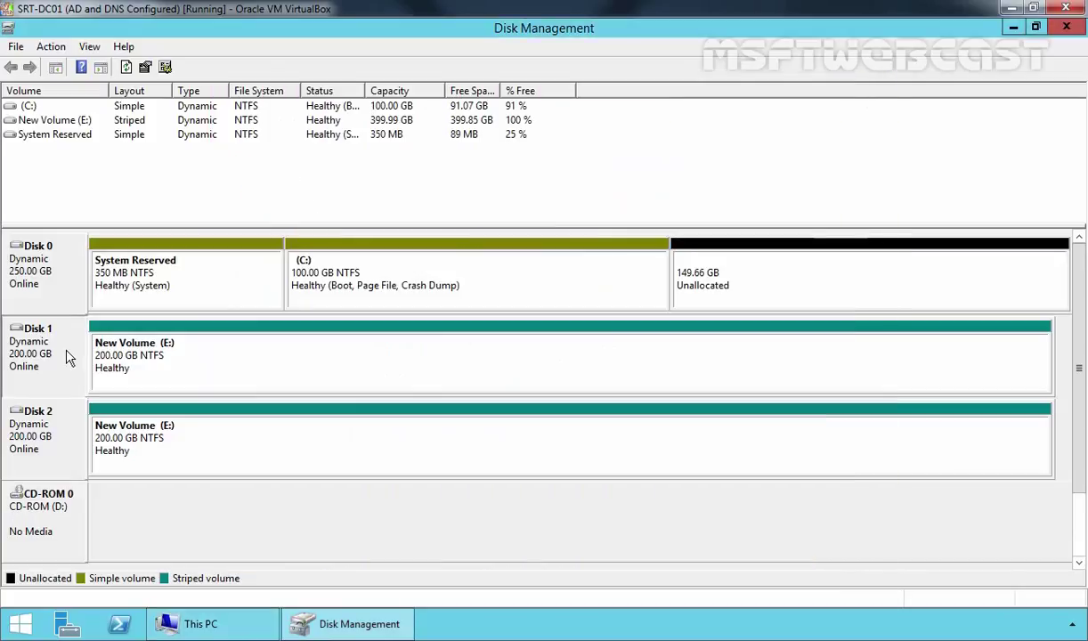
click(52, 438)
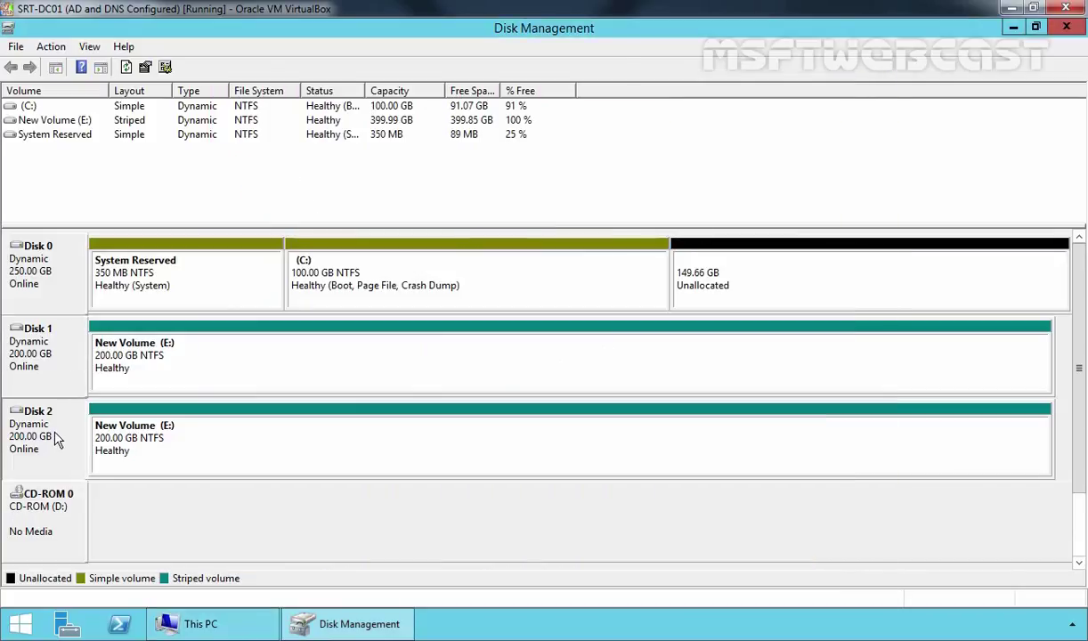